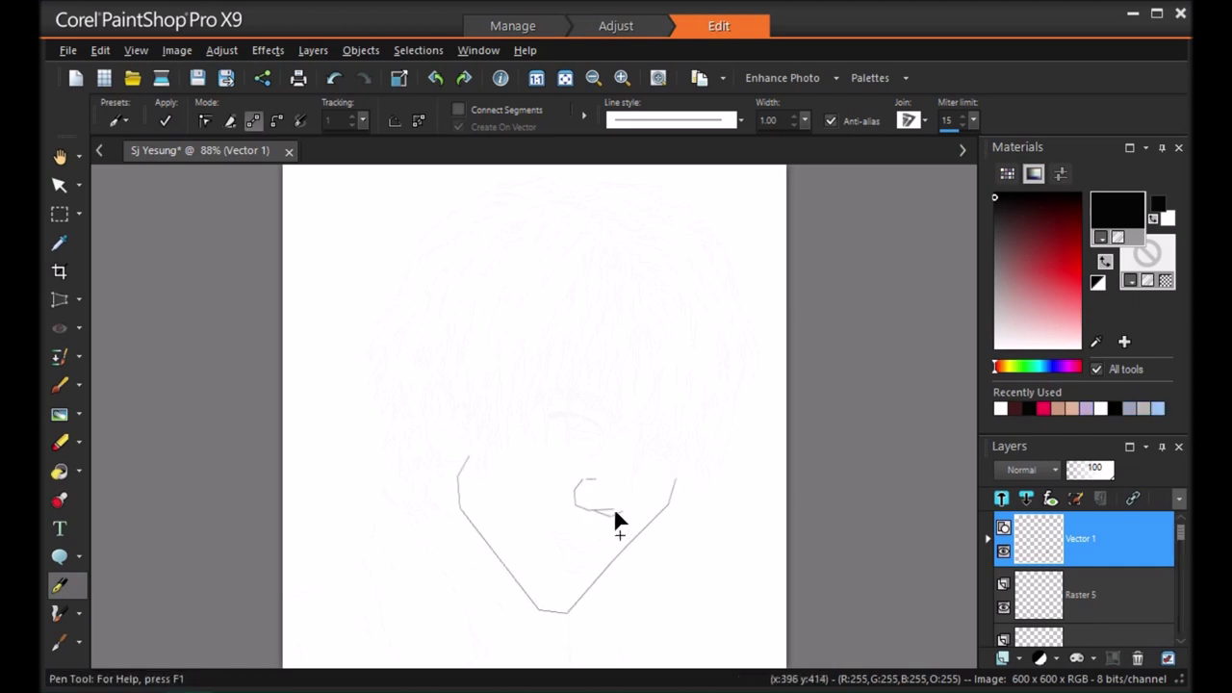
Trace the lips and the sides of the nose with straight pen segments on the Vector 1 layer.
mouse_move(593, 519)
left_mouse_down()
mouse_move(606, 531)
mouse_move(553, 528)
mouse_move(589, 529)
mouse_move(609, 538)
mouse_move(600, 550)
mouse_move(576, 530)
mouse_move(581, 545)
mouse_move(556, 545)
mouse_move(581, 568)
mouse_move(600, 566)
mouse_move(602, 551)
mouse_move(563, 546)
left_mouse_up()
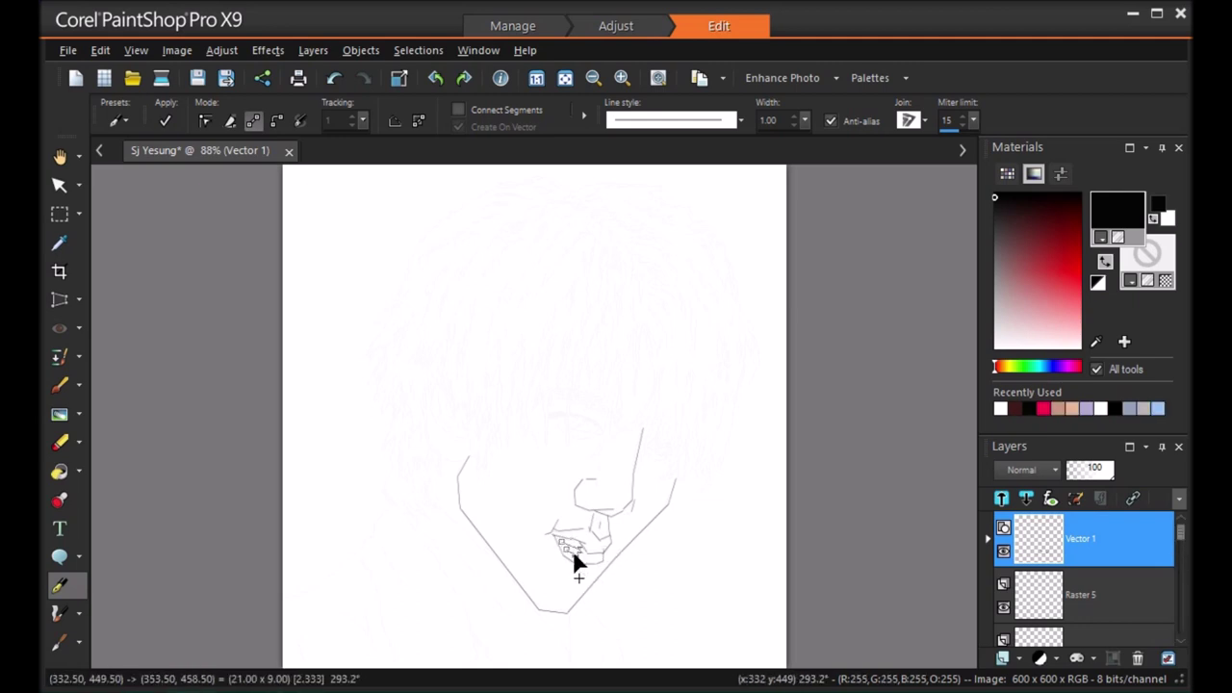
left_click_drag(597, 471, 603, 457)
Draw the neck and collar outlines below the jaw with straight pen lines, checking the whole image.
left_click_drag(569, 575, 429, 490)
left_click_drag(445, 570, 469, 637)
left_click_drag(581, 597, 625, 669)
left_click(565, 77)
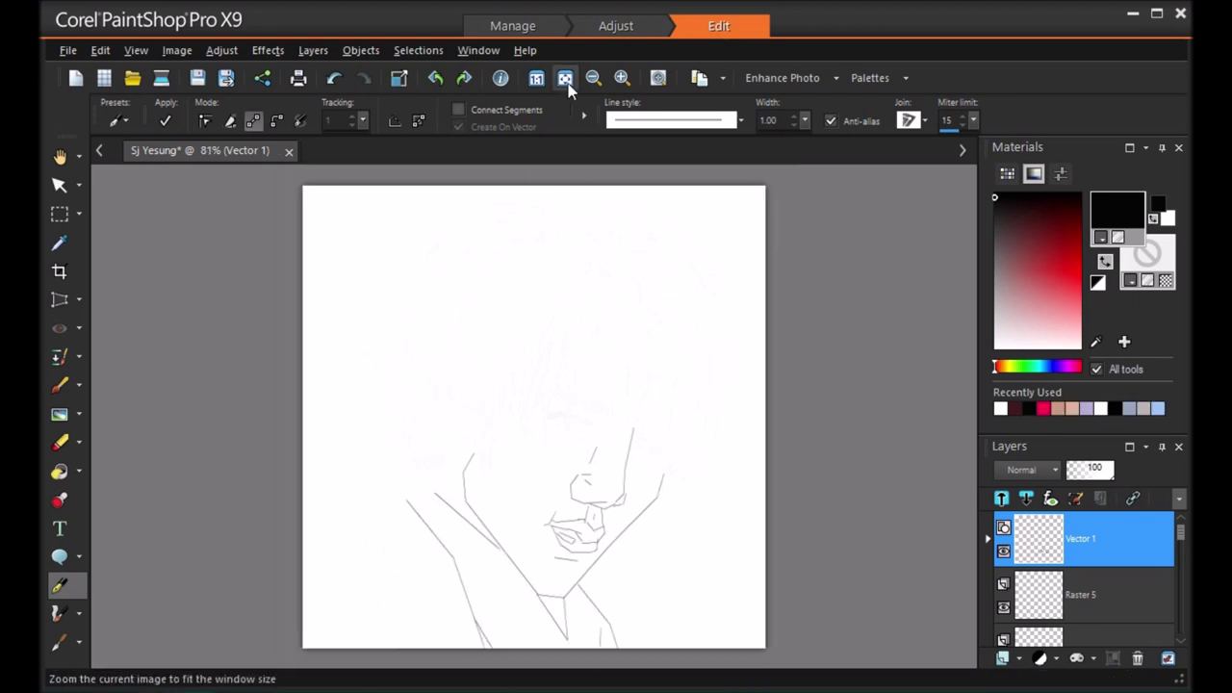
Draw the ear and the outlines of both eyes, undoing a misplaced line at the right eye.
mouse_move(460, 464)
left_mouse_down()
mouse_move(429, 449)
mouse_move(417, 413)
mouse_move(468, 440)
mouse_move(431, 397)
mouse_move(450, 418)
mouse_move(450, 452)
mouse_move(422, 479)
left_mouse_up()
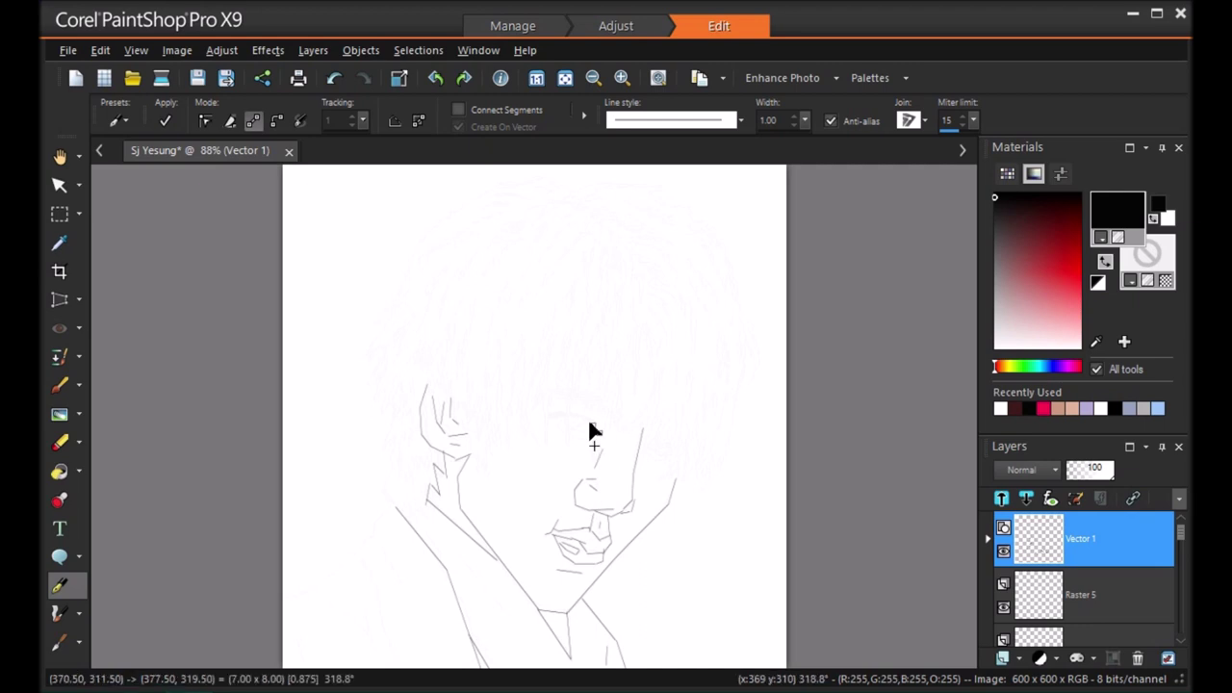
left_click_drag(544, 412, 582, 435)
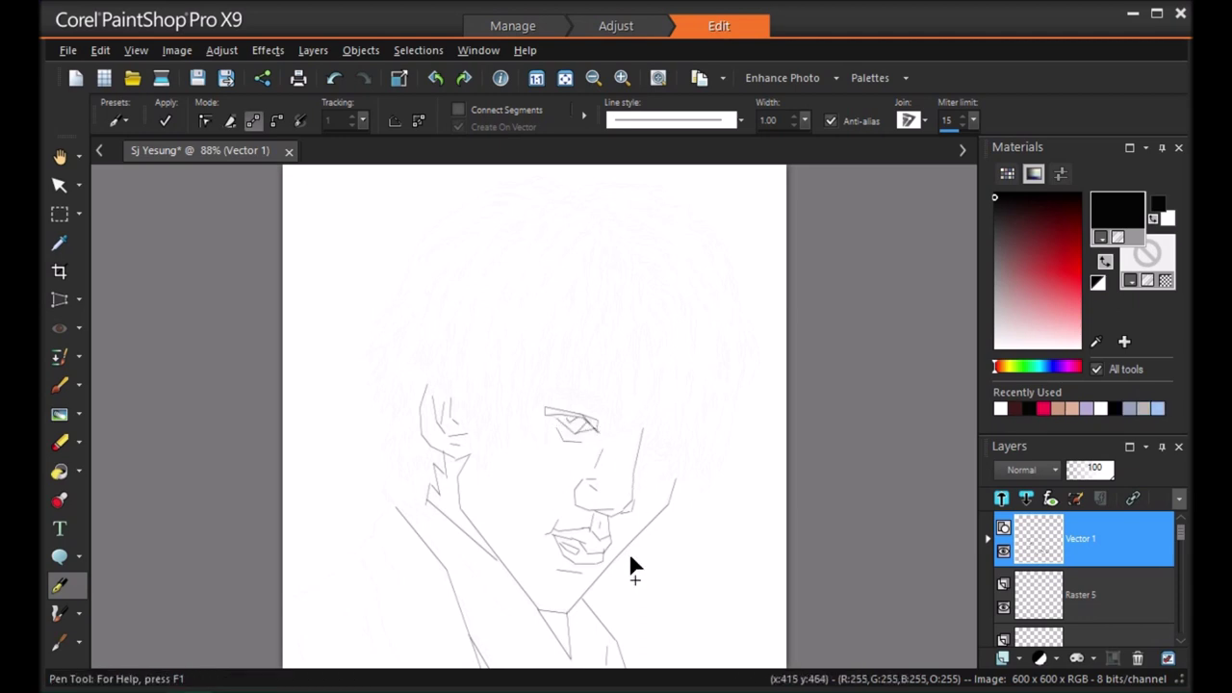
mouse_move(656, 444)
left_mouse_down()
mouse_move(644, 438)
mouse_move(660, 440)
left_mouse_up()
left_click(337, 77)
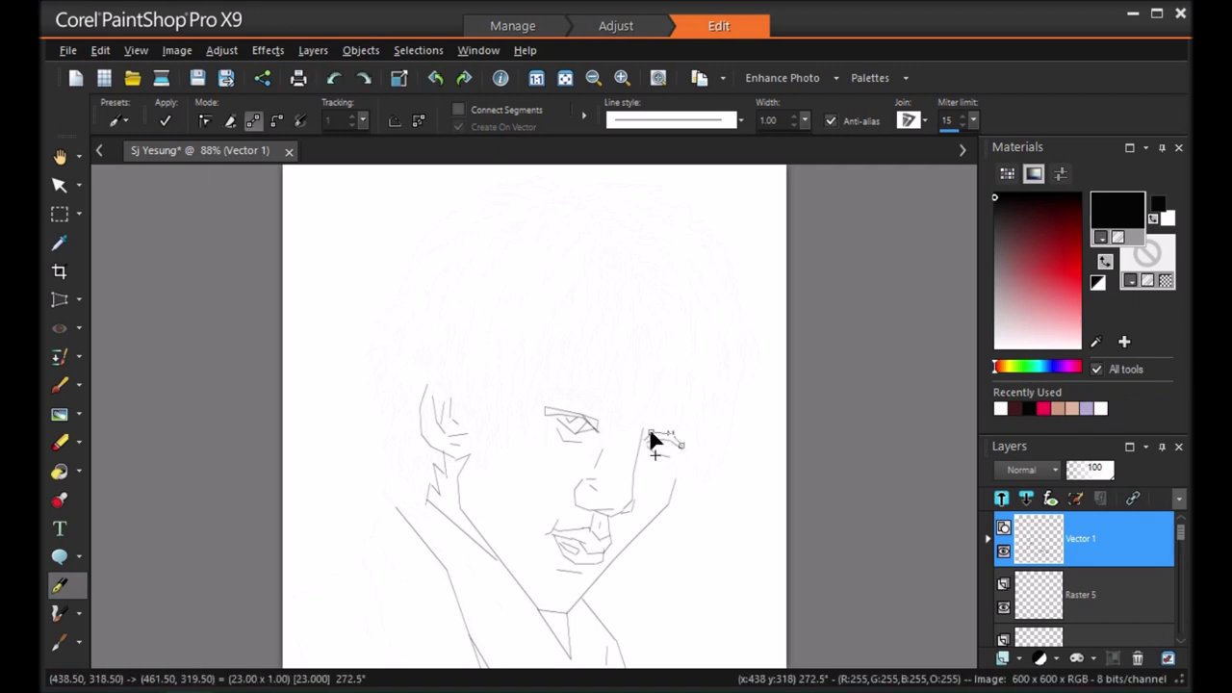
mouse_move(666, 447)
left_mouse_down()
mouse_move(654, 448)
mouse_move(671, 452)
left_mouse_up()
Draw the left shoulder line and the jagged hair outline from the nape up to the crown.
mouse_move(398, 505)
left_mouse_down()
mouse_move(322, 583)
mouse_move(283, 600)
left_mouse_up()
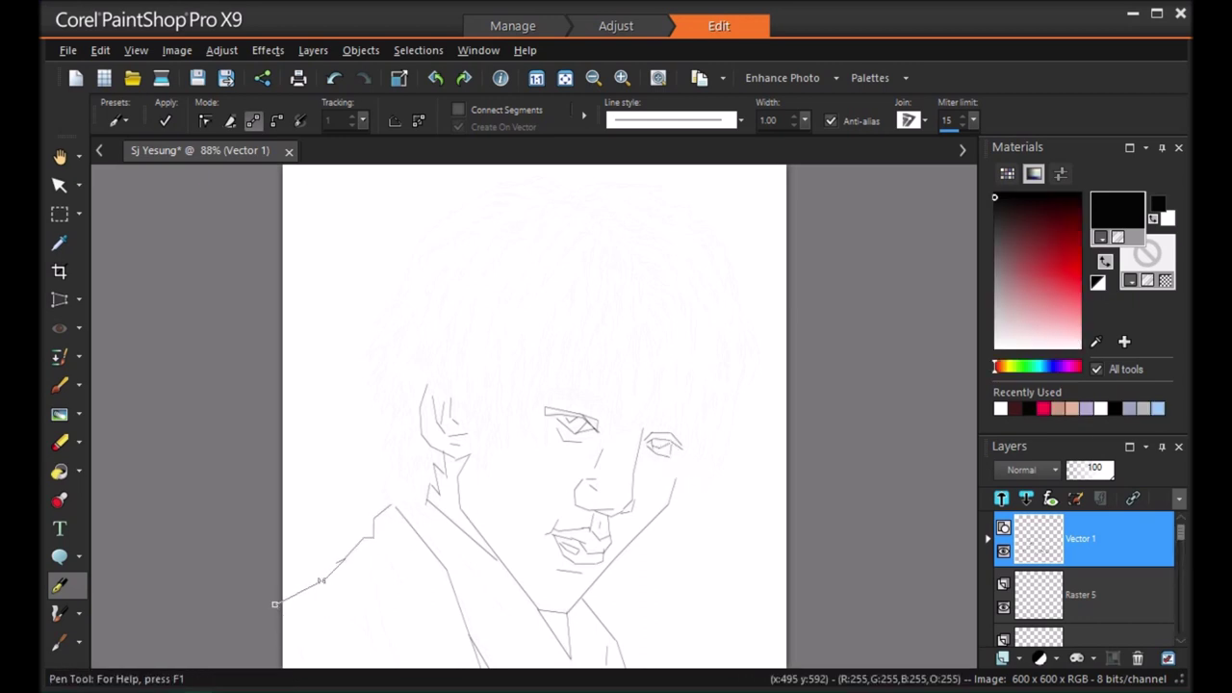
mouse_move(421, 500)
left_mouse_down()
mouse_move(420, 524)
mouse_move(404, 511)
left_mouse_up()
left_click_drag(383, 465, 378, 404)
mouse_move(388, 336)
left_mouse_down()
mouse_move(404, 334)
mouse_move(355, 362)
mouse_move(444, 199)
mouse_move(525, 184)
mouse_move(571, 198)
left_mouse_up()
Continue the hair outline across the top of the head and down the right side to the cheek.
left_click(601, 179)
left_click(646, 192)
left_click(664, 204)
left_click_drag(690, 219, 690, 217)
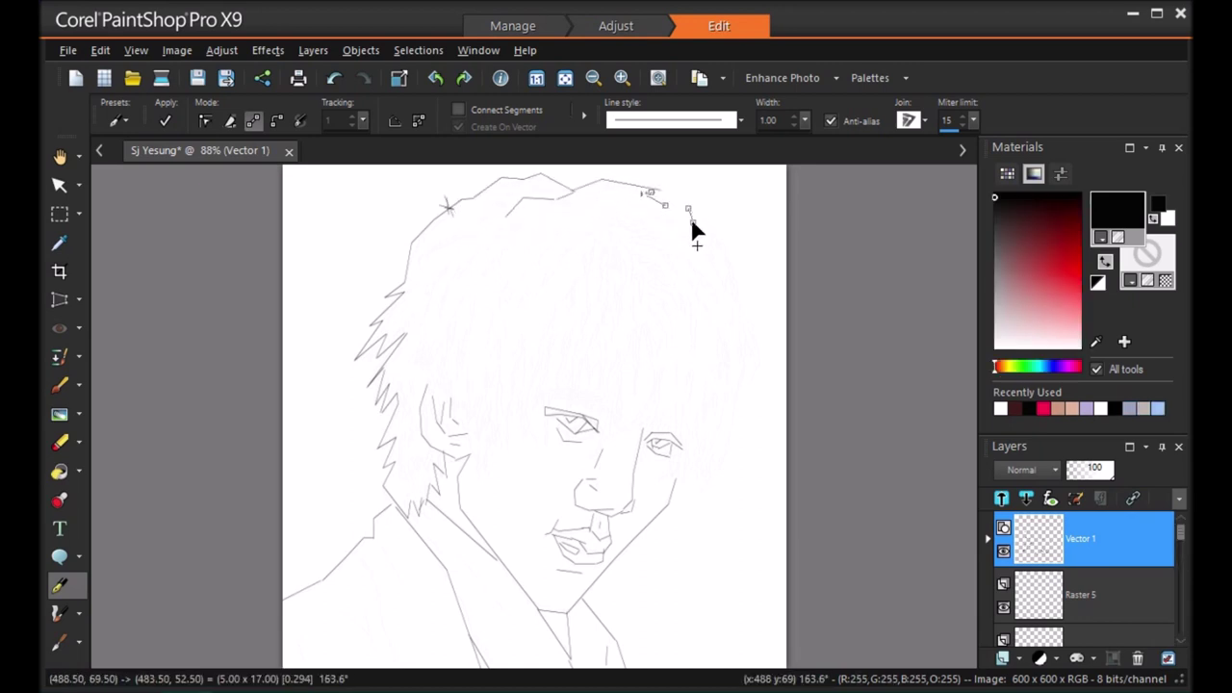
mouse_move(734, 262)
left_mouse_down()
mouse_move(748, 317)
mouse_move(722, 260)
mouse_move(710, 270)
mouse_move(742, 306)
mouse_move(756, 371)
mouse_move(742, 413)
mouse_move(750, 377)
mouse_move(751, 398)
mouse_move(738, 396)
mouse_move(730, 450)
mouse_move(682, 489)
mouse_move(695, 448)
mouse_move(682, 490)
left_mouse_up()
Draw the pointed fringe strands over the forehead and both eyes.
mouse_move(685, 445)
left_mouse_down()
mouse_move(662, 404)
mouse_move(598, 439)
mouse_move(654, 383)
mouse_move(639, 318)
mouse_move(606, 423)
mouse_move(583, 364)
mouse_move(574, 402)
left_mouse_up()
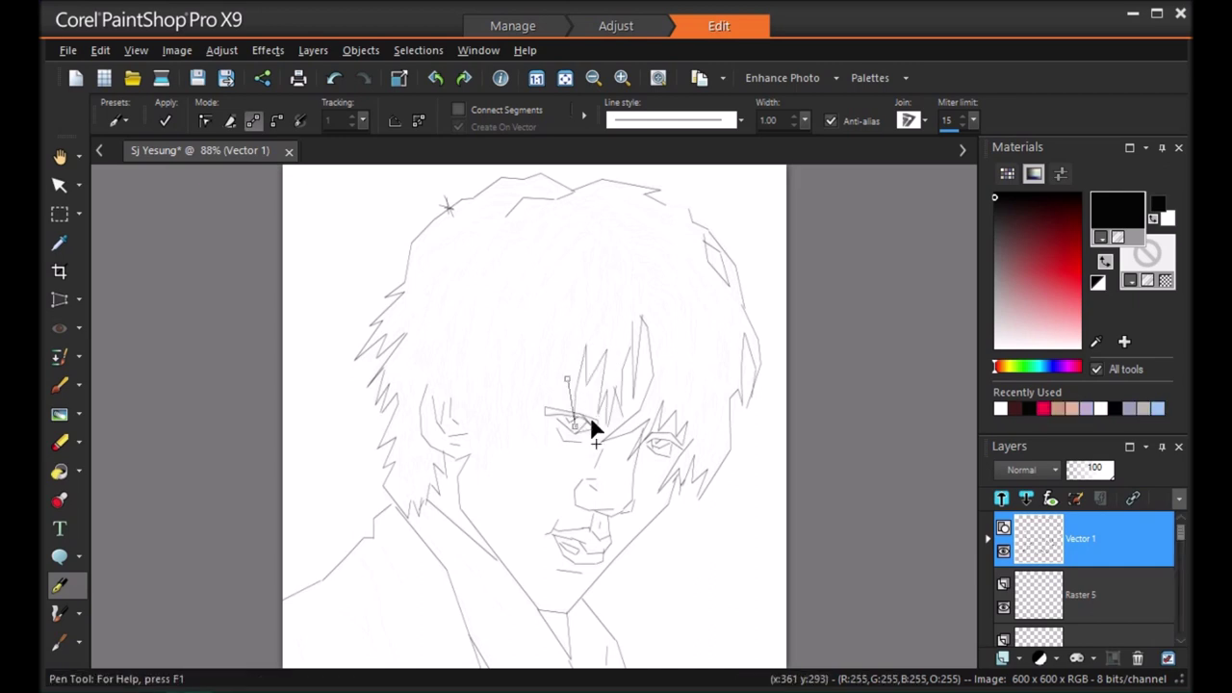
mouse_move(544, 415)
left_mouse_down()
mouse_move(541, 404)
mouse_move(542, 427)
left_mouse_up()
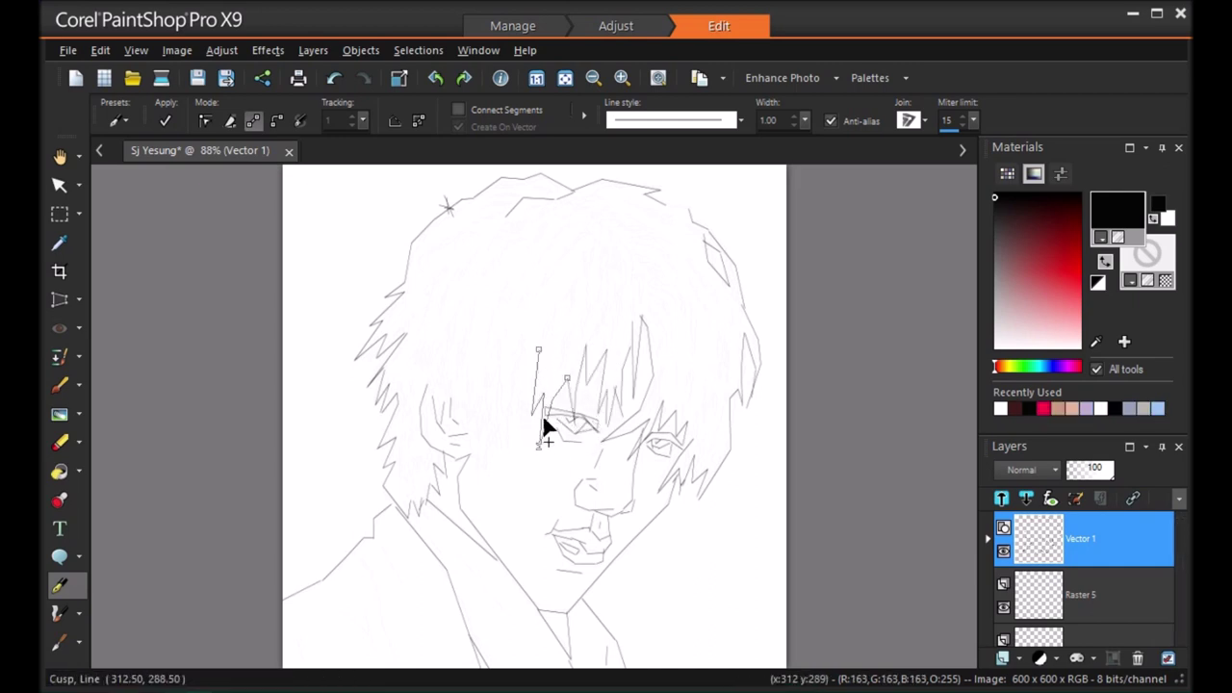
left_click(587, 367)
left_click_drag(587, 366, 596, 343)
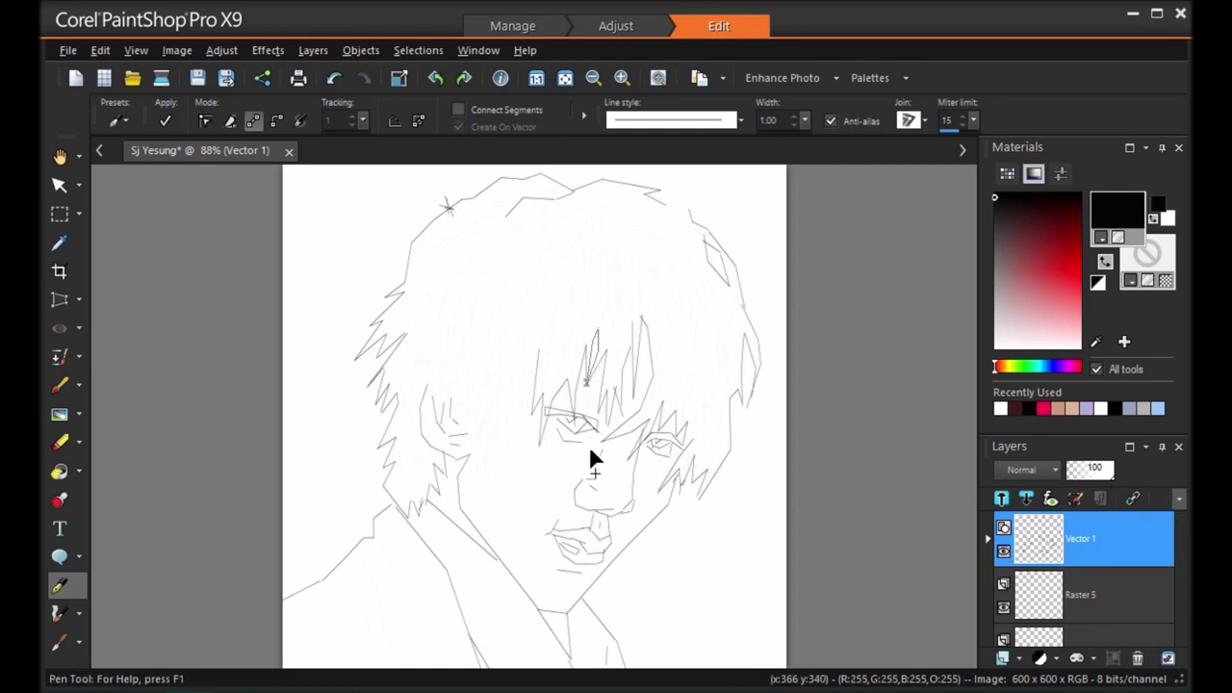
left_click(581, 390)
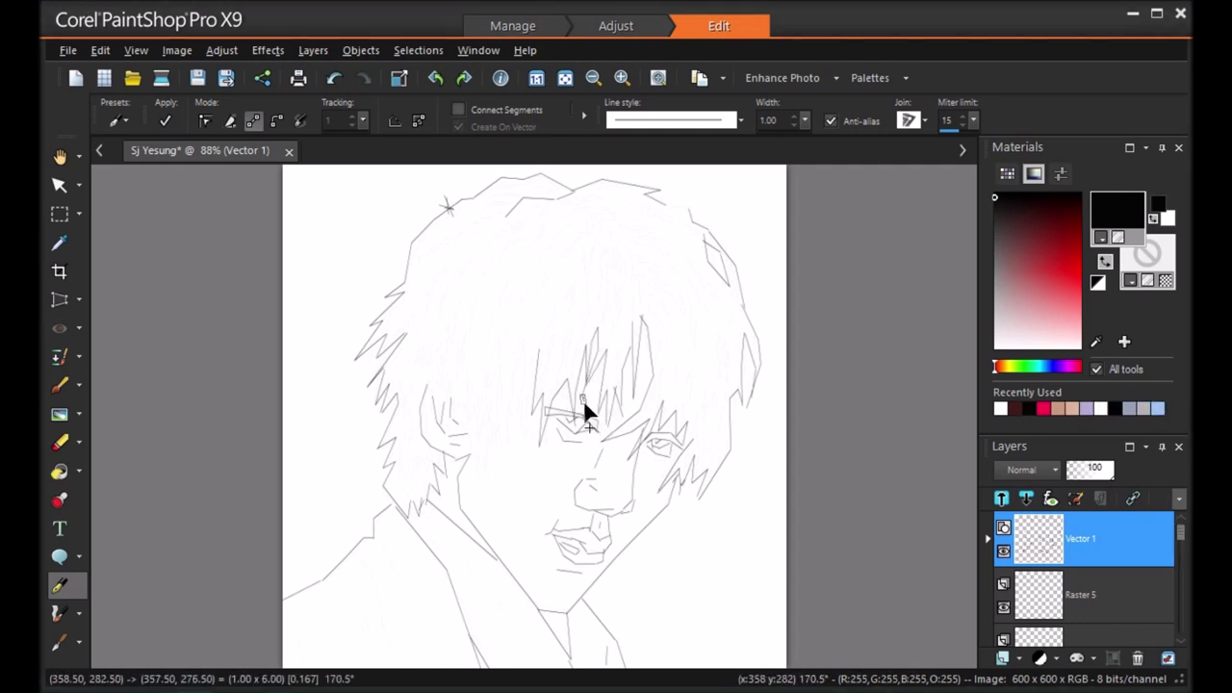
left_click(589, 391)
Extend the zigzag fringe from the left eye across the temple to the ear.
left_click(534, 444)
left_click(517, 355)
left_click(493, 418)
left_click(499, 453)
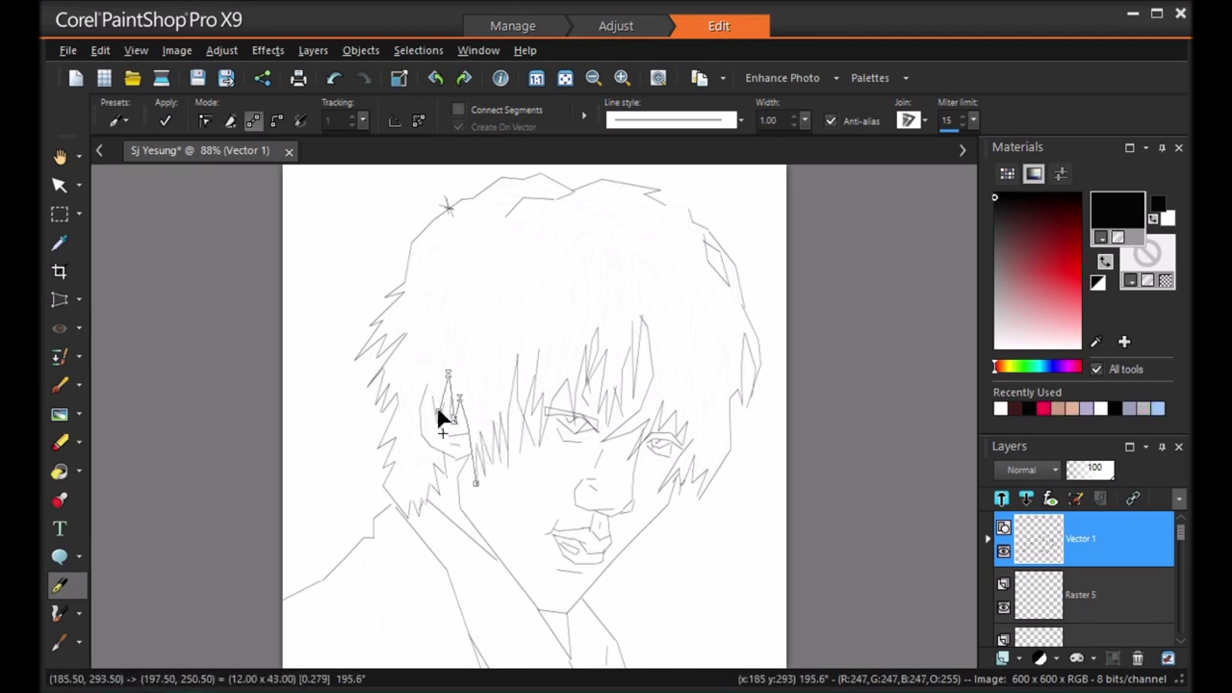
Draw the seam and fold lines of the jacket on the shoulder, chest and collar.
left_click(354, 546)
left_click(326, 595)
left_click(363, 633)
left_click(369, 661)
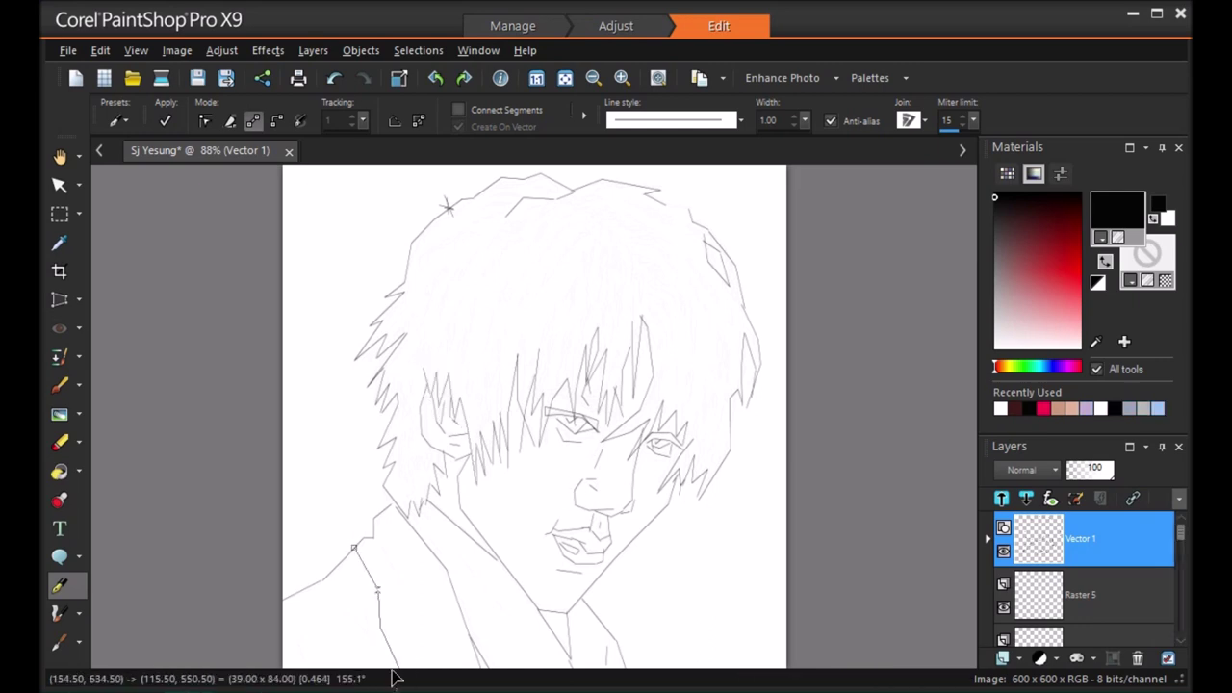
left_click(358, 583)
left_click(378, 590)
left_click(587, 621)
left_click(595, 643)
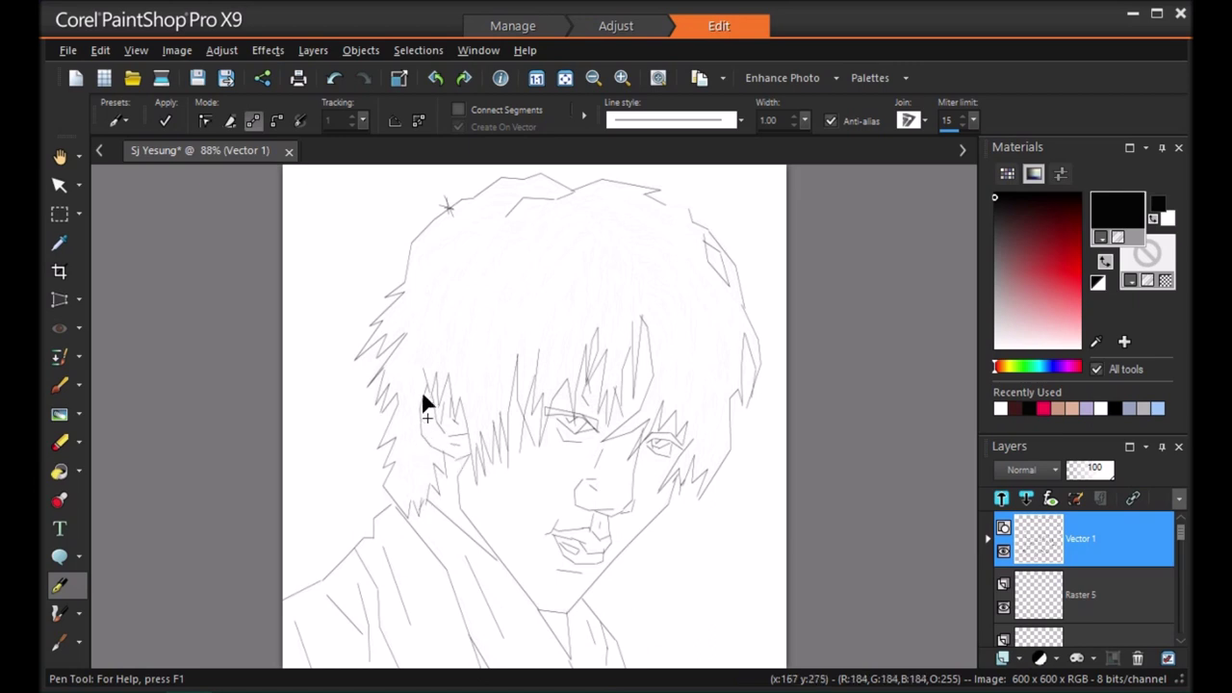
Fill the lower left hair around the ear and temple with short straight strands.
left_click(403, 438)
left_click(399, 489)
left_click(415, 435)
left_click(423, 459)
left_click(429, 490)
left_click(395, 433)
left_click(415, 398)
left_click(403, 390)
left_click(392, 385)
left_click(393, 370)
left_click(404, 359)
left_click(411, 334)
left_click(420, 355)
left_click(453, 330)
left_click(454, 358)
left_click(432, 371)
left_click(458, 395)
left_click(472, 400)
left_click(495, 390)
left_click(483, 433)
left_click(497, 421)
Fill the upper left side of the hair with short slanted strands up toward the crown.
left_click(476, 299)
left_click(463, 333)
left_click(446, 319)
left_click(429, 344)
left_click(411, 349)
left_click(438, 271)
left_click(416, 299)
left_click(396, 314)
left_click(415, 309)
left_click(438, 285)
left_click(405, 285)
left_click(422, 268)
left_click(422, 248)
left_click(451, 228)
left_click(474, 355)
left_click(472, 329)
left_click(488, 334)
left_click(501, 300)
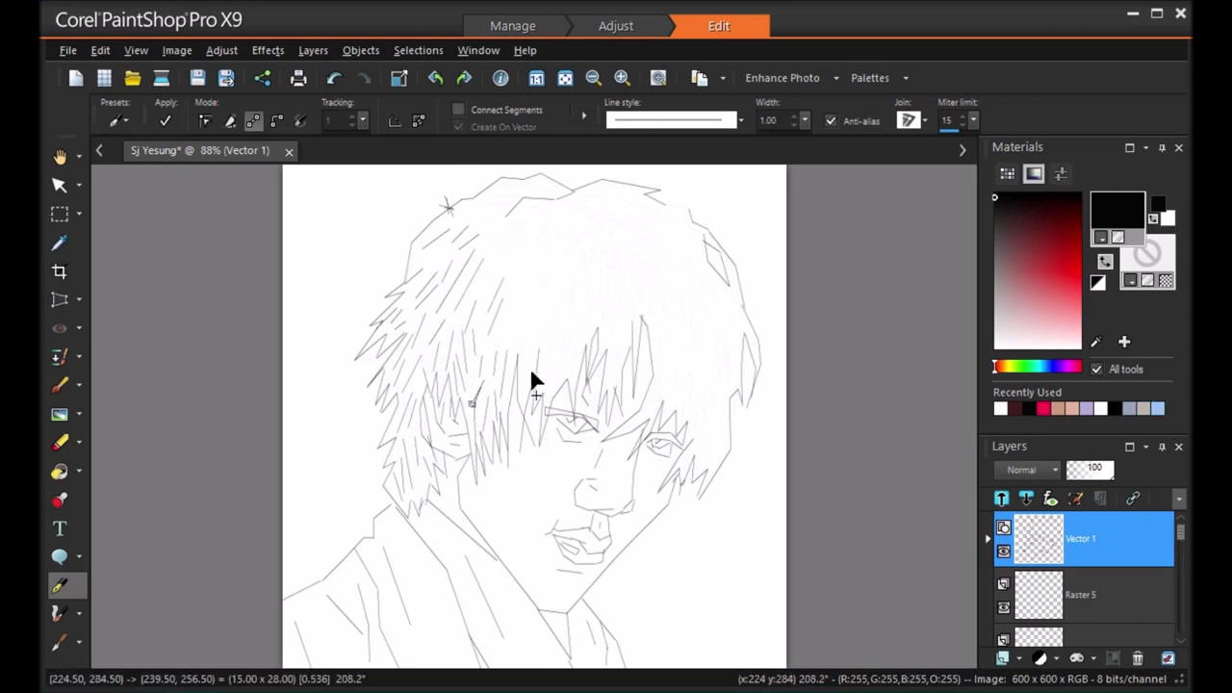
Add short strands above the fringe in the middle of the forehead.
left_click(544, 382)
left_click(554, 334)
left_click(560, 369)
left_click(564, 332)
left_click(574, 341)
left_click(586, 316)
left_click(509, 336)
left_click(564, 275)
left_click(568, 317)
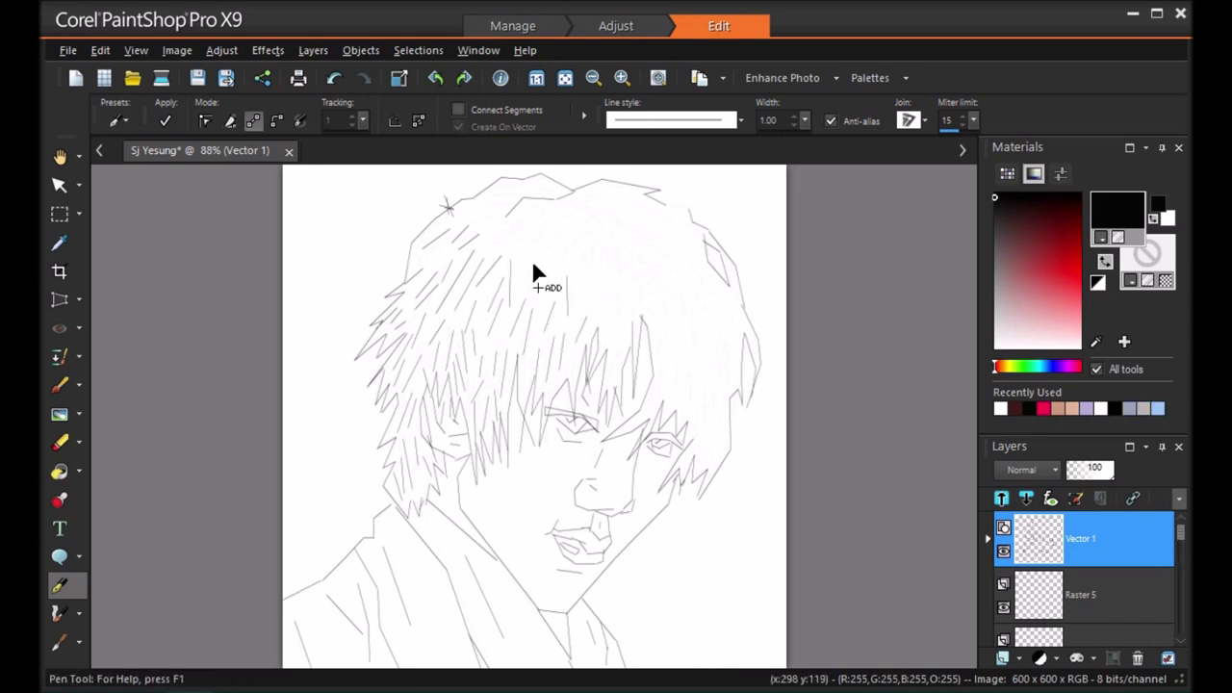
left_click(606, 350)
Add denser strands at the nape, left crown and centre of the hair.
mouse_move(410, 468)
left_mouse_down()
mouse_move(398, 445)
mouse_move(408, 449)
left_mouse_up()
left_click_drag(417, 246, 435, 229)
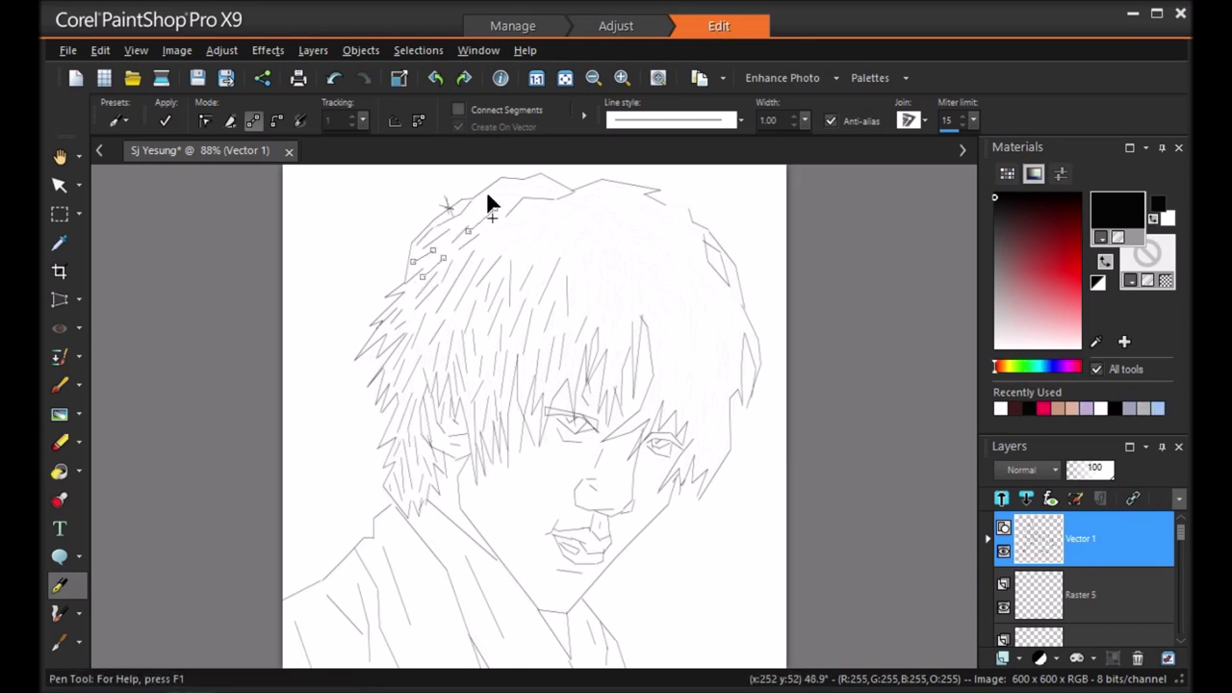
mouse_move(496, 195)
left_mouse_down()
mouse_move(505, 183)
mouse_move(516, 196)
left_mouse_up()
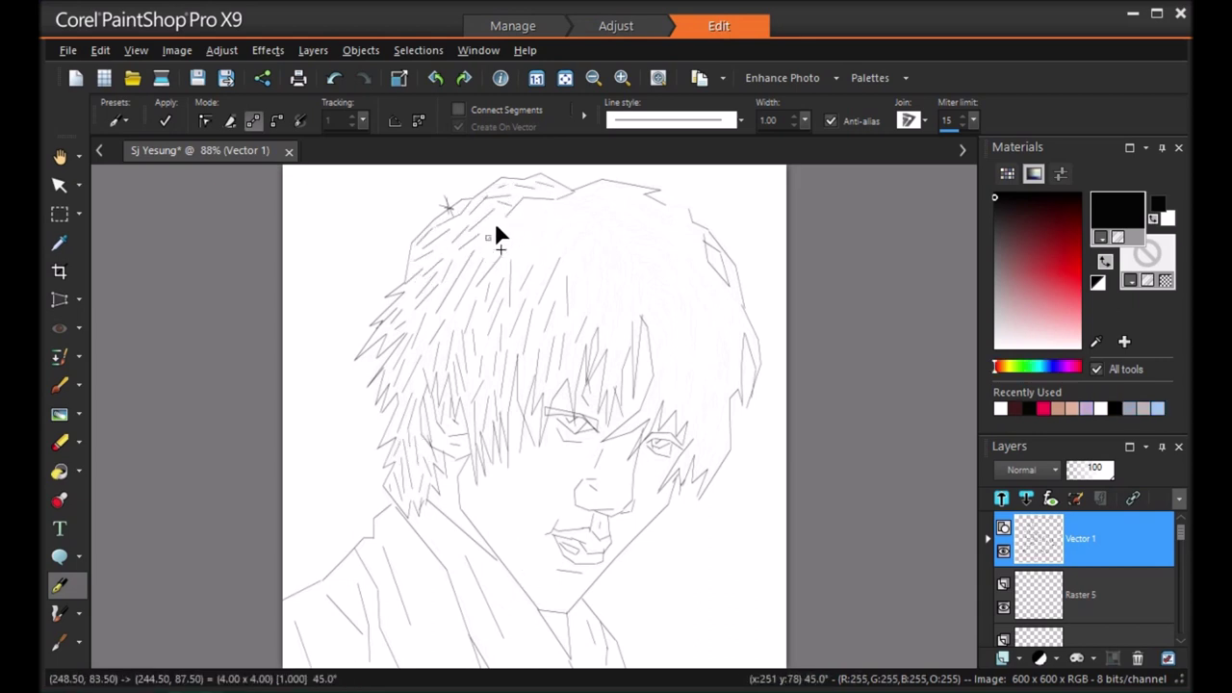
left_click_drag(554, 285, 548, 298)
mouse_move(576, 348)
left_mouse_down()
mouse_move(572, 380)
mouse_move(526, 367)
left_mouse_up()
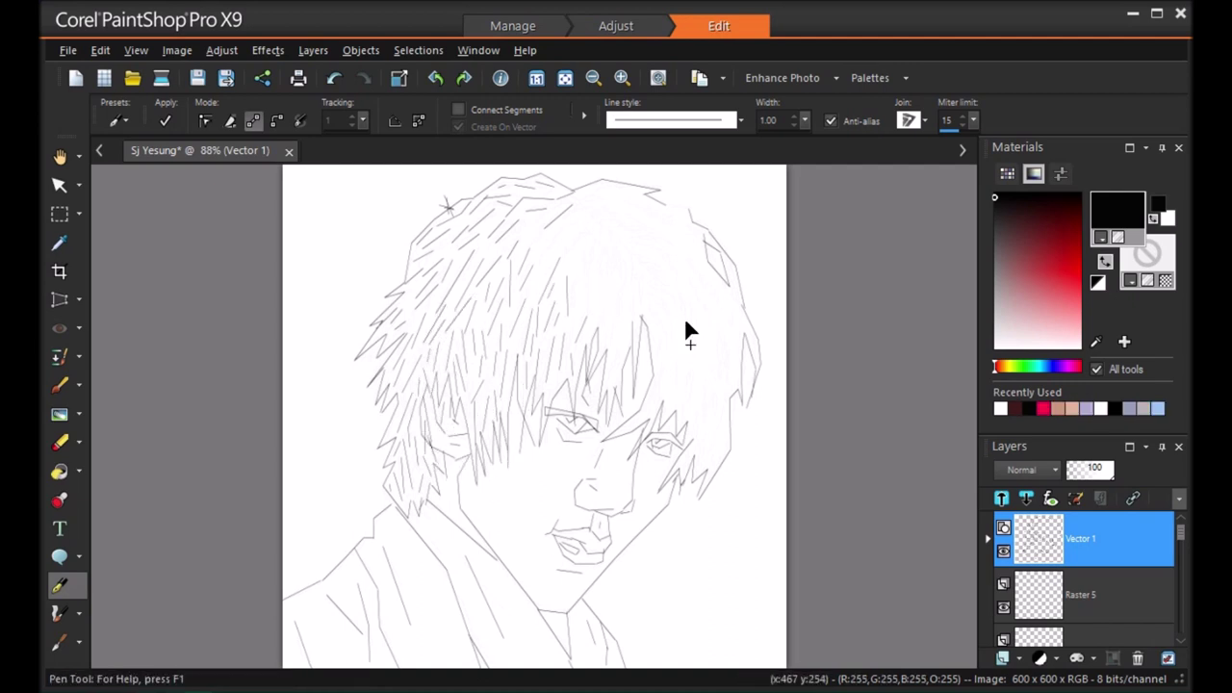
Close the hair outline at the upper right and fill the lower right hair with strands down to the eye.
left_click_drag(666, 205, 697, 205)
left_click_drag(716, 336, 700, 441)
mouse_move(690, 449)
left_mouse_down()
mouse_move(680, 462)
mouse_move(694, 475)
left_mouse_up()
mouse_move(747, 315)
left_mouse_down()
mouse_move(755, 350)
mouse_move(696, 336)
mouse_move(689, 383)
left_mouse_up()
mouse_move(679, 350)
left_mouse_down()
mouse_move(667, 404)
mouse_move(699, 413)
left_mouse_up()
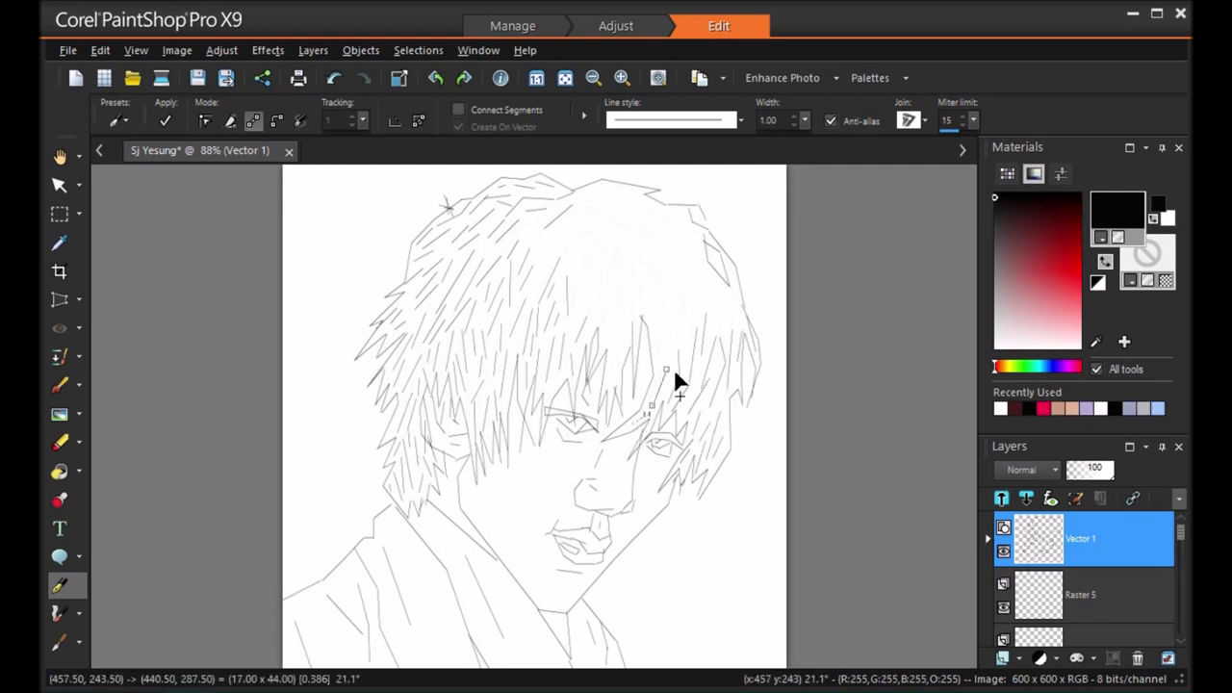
left_click(663, 341)
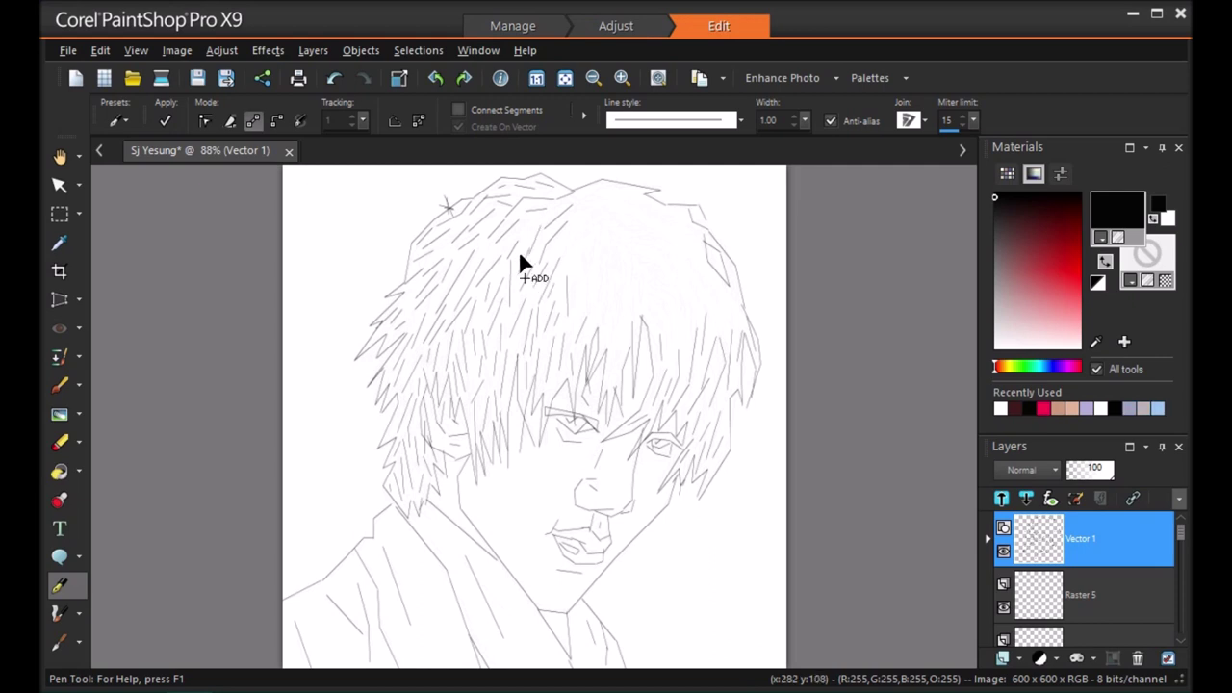
Draw strands along the crown and down through the upper right side of the hair.
left_click_drag(578, 208, 607, 199)
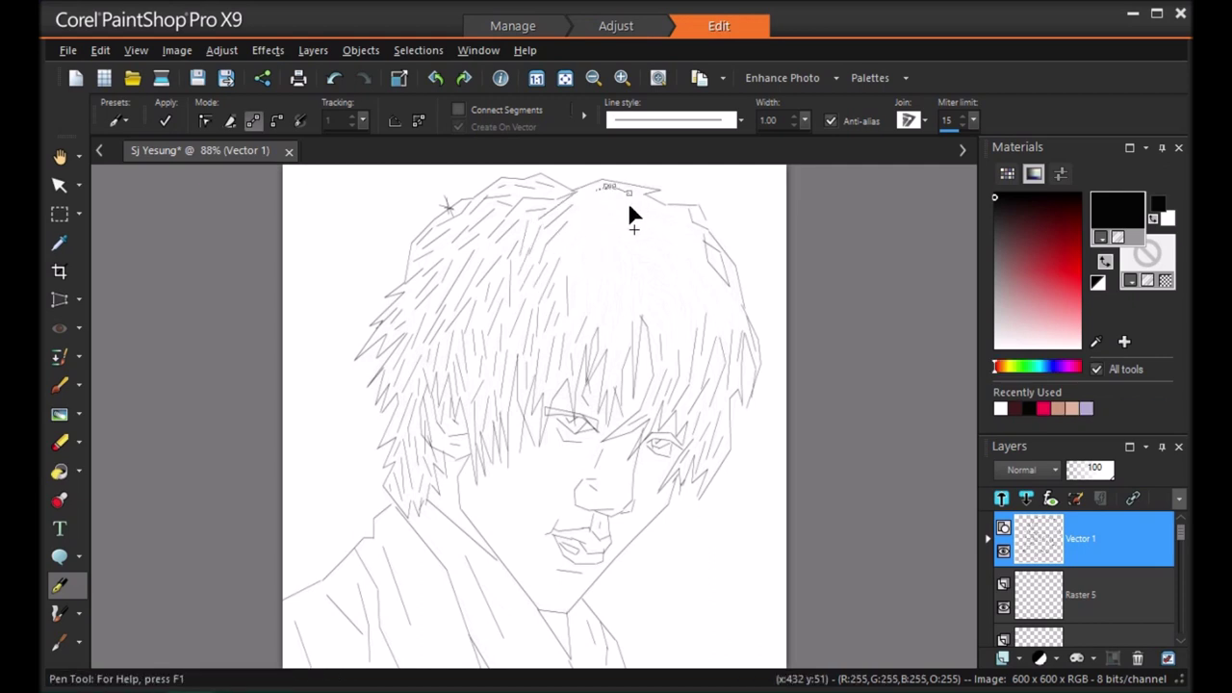
left_click(574, 279)
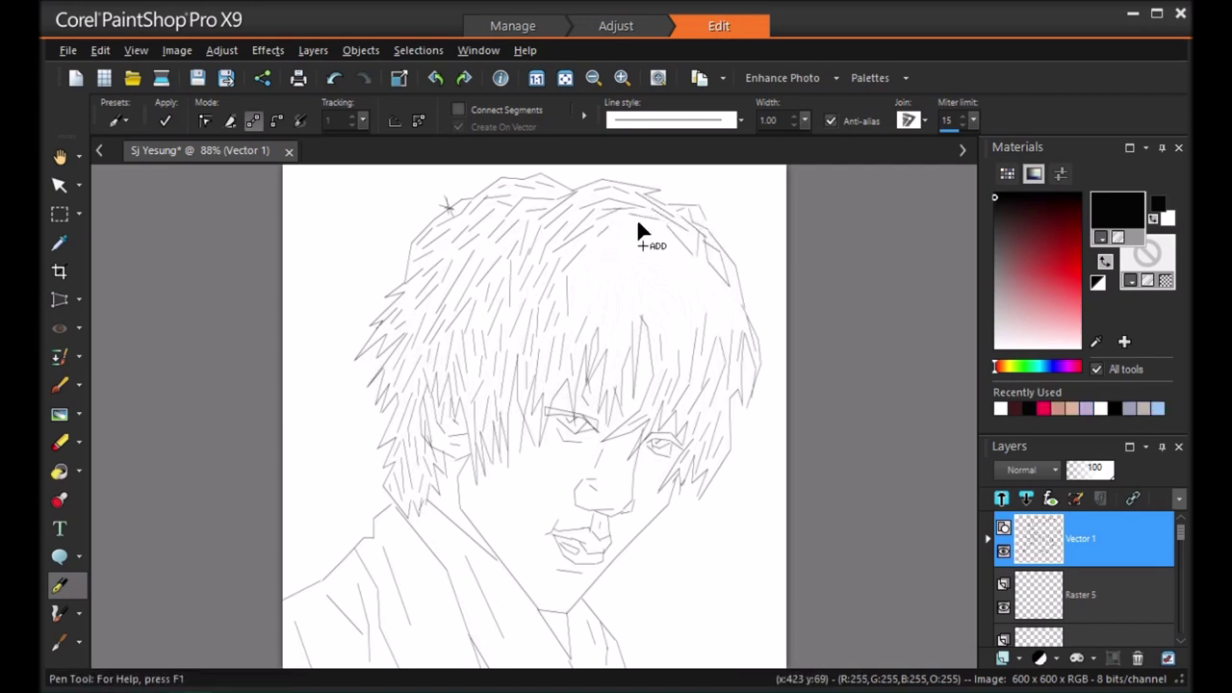
left_click_drag(691, 258, 717, 282)
mouse_move(615, 256)
left_mouse_down()
mouse_move(629, 310)
mouse_move(618, 331)
mouse_move(655, 323)
left_mouse_up()
mouse_move(654, 322)
left_mouse_down()
mouse_move(651, 296)
mouse_move(674, 343)
mouse_move(666, 283)
mouse_move(676, 266)
mouse_move(684, 357)
left_mouse_up()
mouse_move(729, 291)
left_mouse_down()
mouse_move(740, 328)
mouse_move(727, 334)
mouse_move(710, 310)
left_mouse_up()
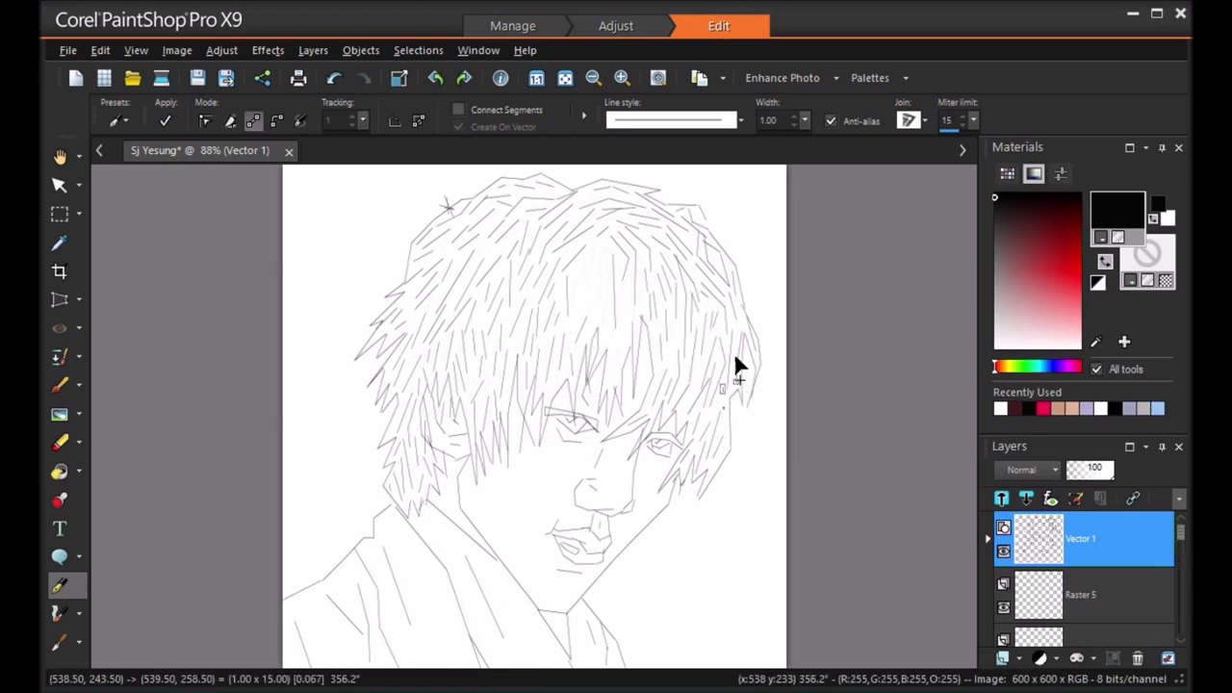
Fill the remaining gaps in the middle and left of the hair with short vertical strands.
left_click_drag(620, 270, 622, 308)
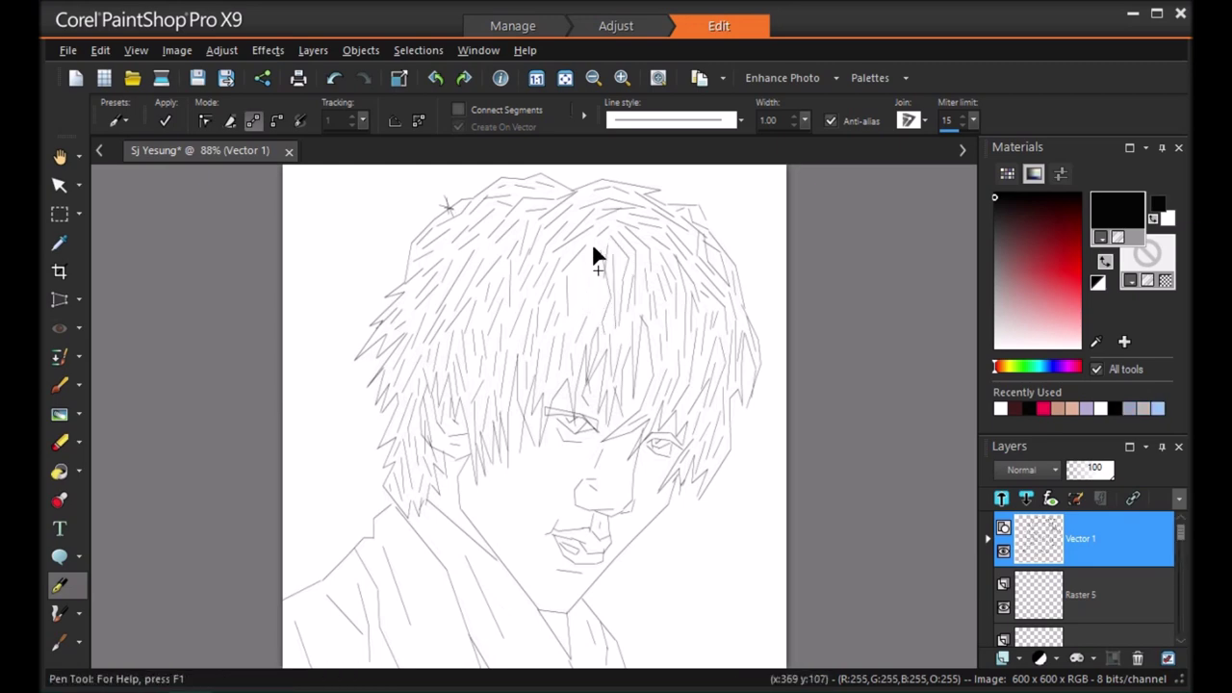
left_click_drag(594, 258, 597, 286)
left_click_drag(588, 313, 595, 258)
left_click(441, 262)
left_click(479, 397)
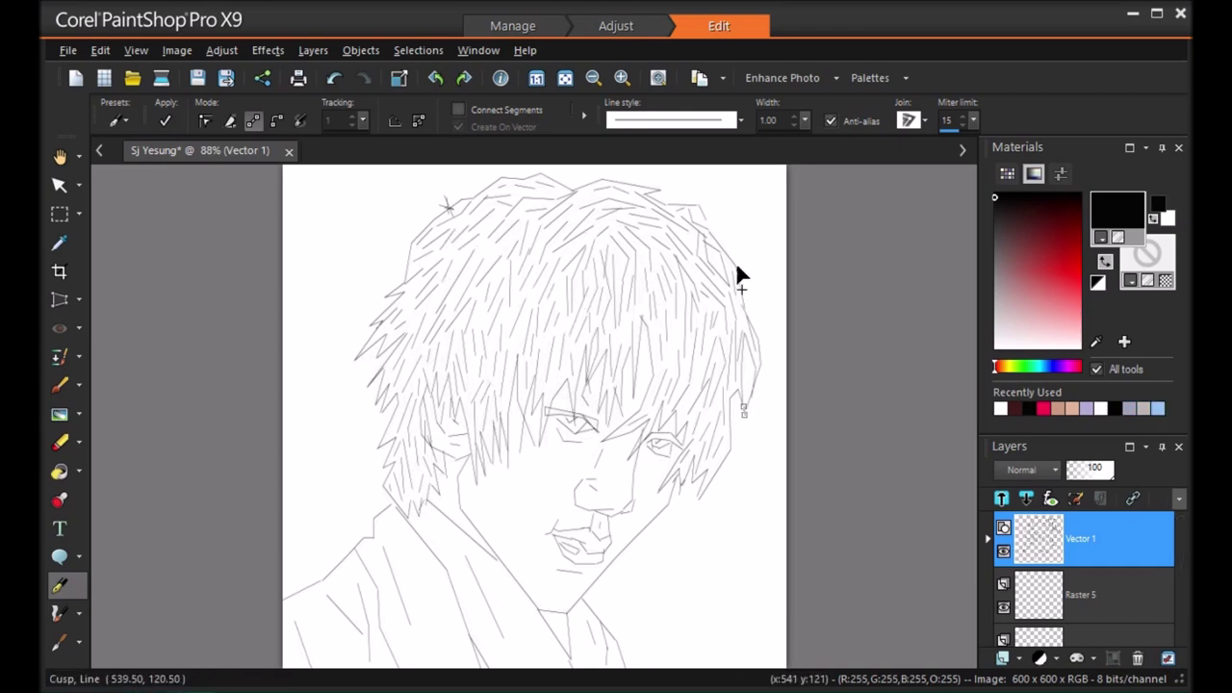
Add stray strands sticking out along the outer edge of the hair and at the fringe.
left_click_drag(729, 445, 729, 468)
left_click_drag(525, 442, 528, 459)
left_click_drag(406, 253, 402, 250)
left_click_drag(626, 188, 671, 187)
left_click_drag(581, 179, 570, 179)
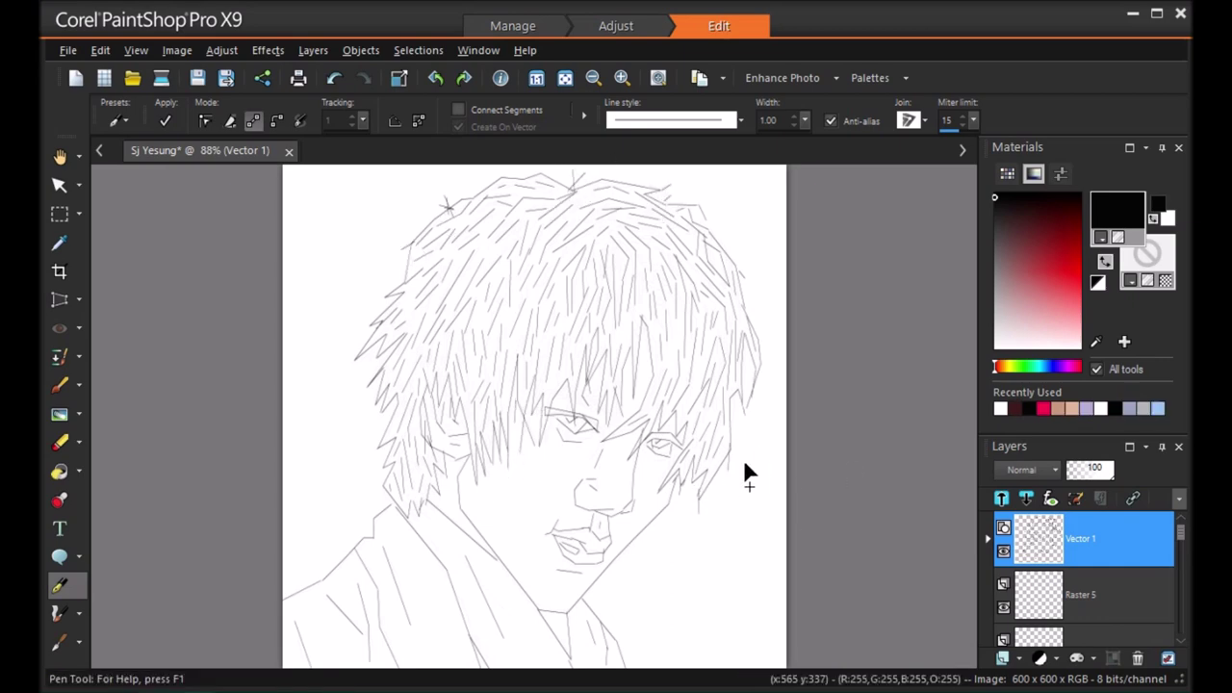
left_click_drag(742, 405, 752, 417)
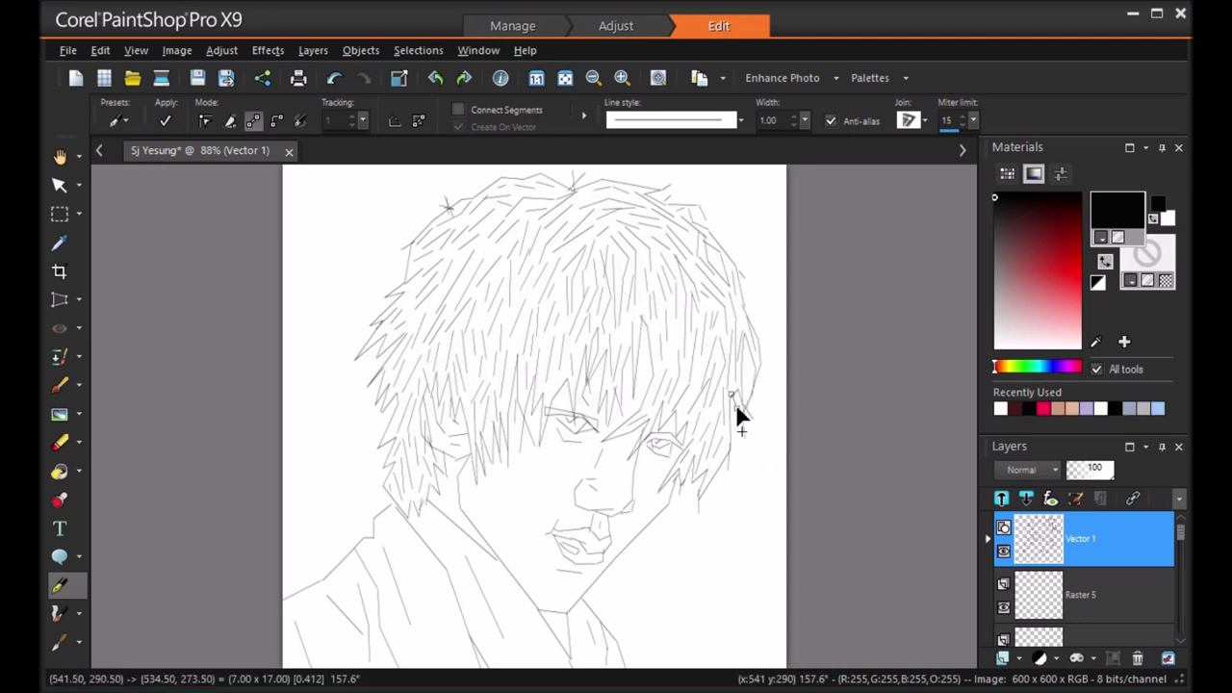
left_click_drag(673, 341, 663, 369)
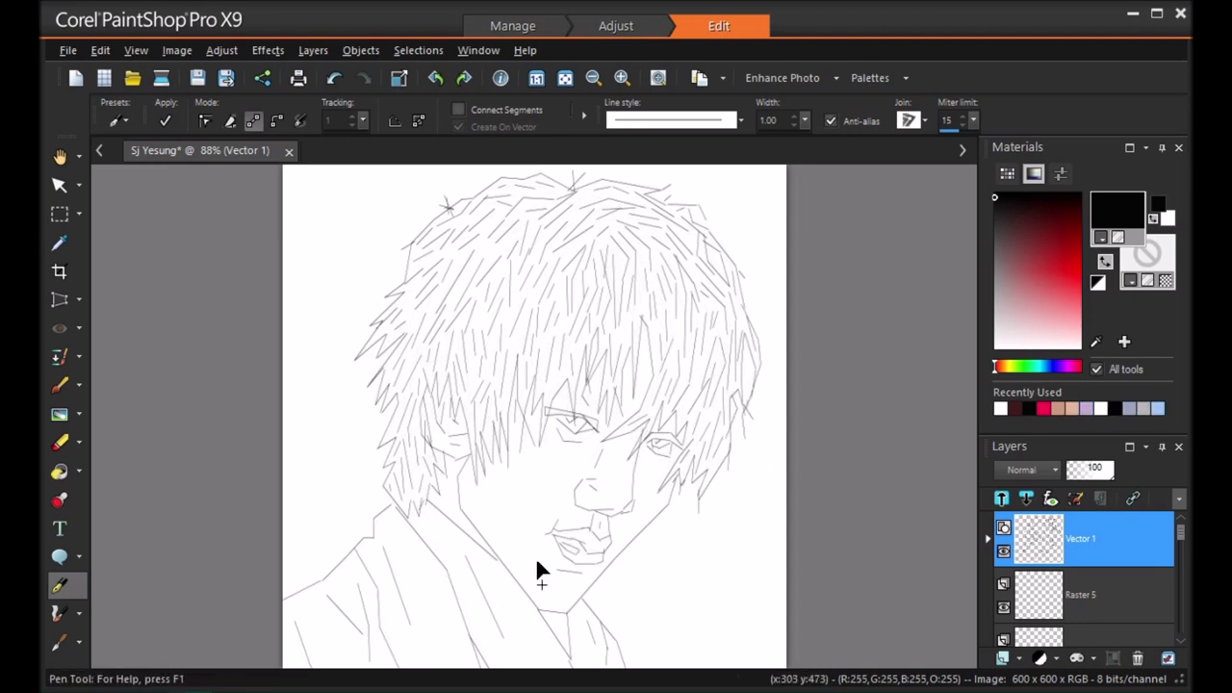
Add detail lines inside the ear and more fine strands through the fringe and right side of the hair.
left_click_drag(506, 606, 607, 558)
left_click_drag(462, 432, 451, 425)
left_click_drag(747, 314, 752, 310)
left_click_drag(680, 252, 621, 313)
left_click_drag(471, 344, 472, 348)
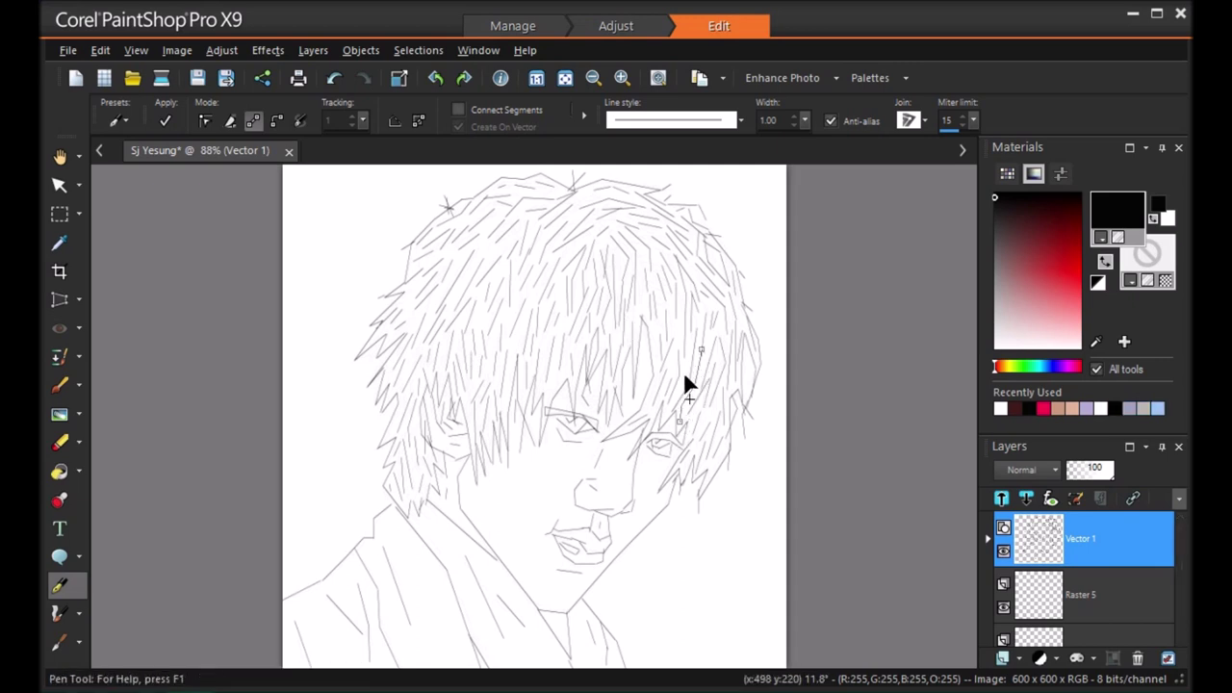
left_click_drag(679, 375, 678, 327)
left_click_drag(636, 406, 636, 414)
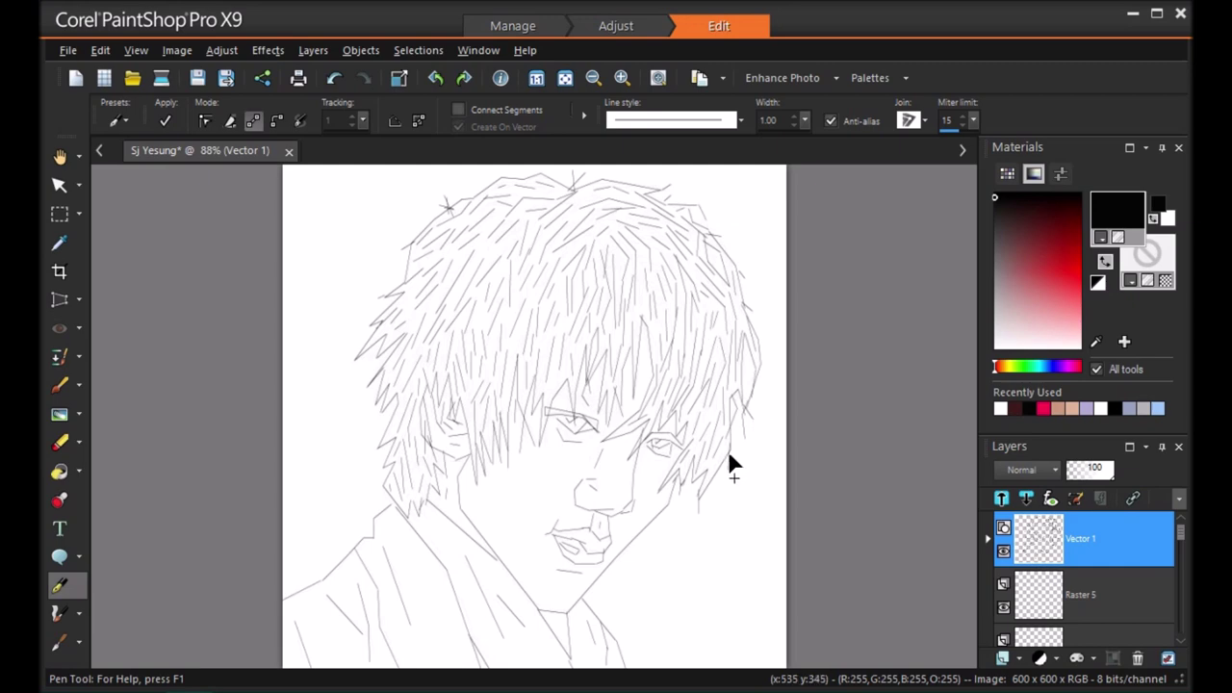
left_click_drag(642, 286, 642, 289)
Add collar folds and facial detail lines under the right eye and at the brow, undoing the last stray line.
left_click_drag(452, 645, 438, 612)
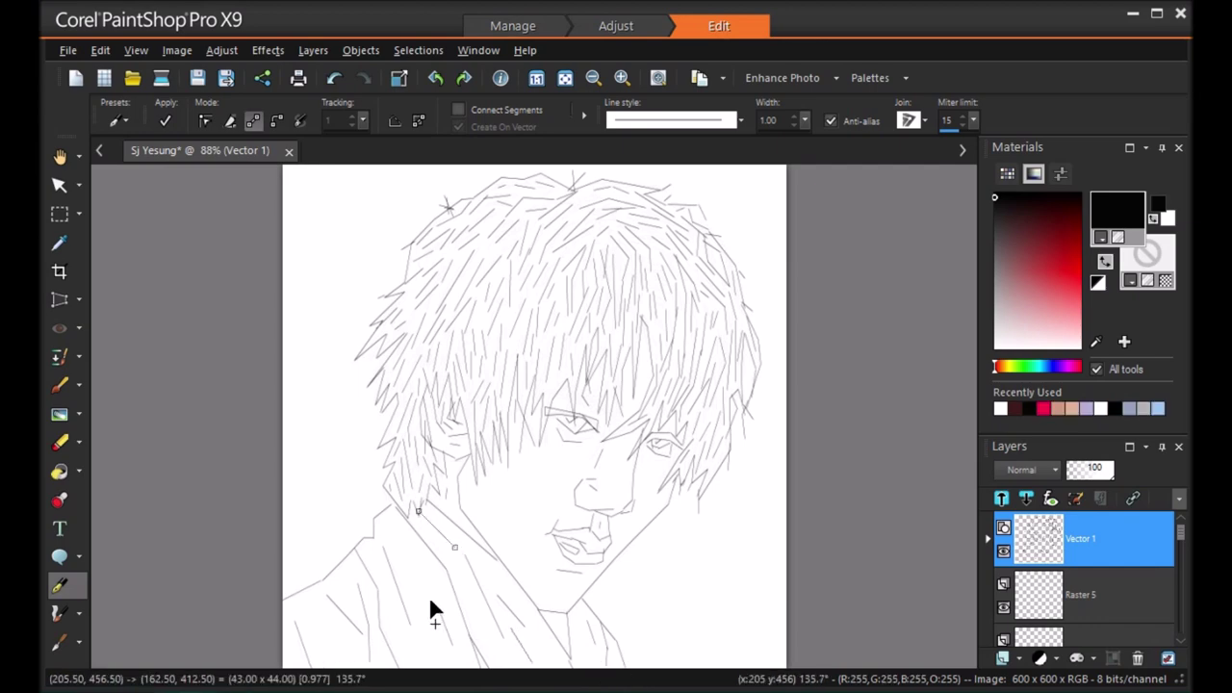
left_click_drag(647, 456, 664, 464)
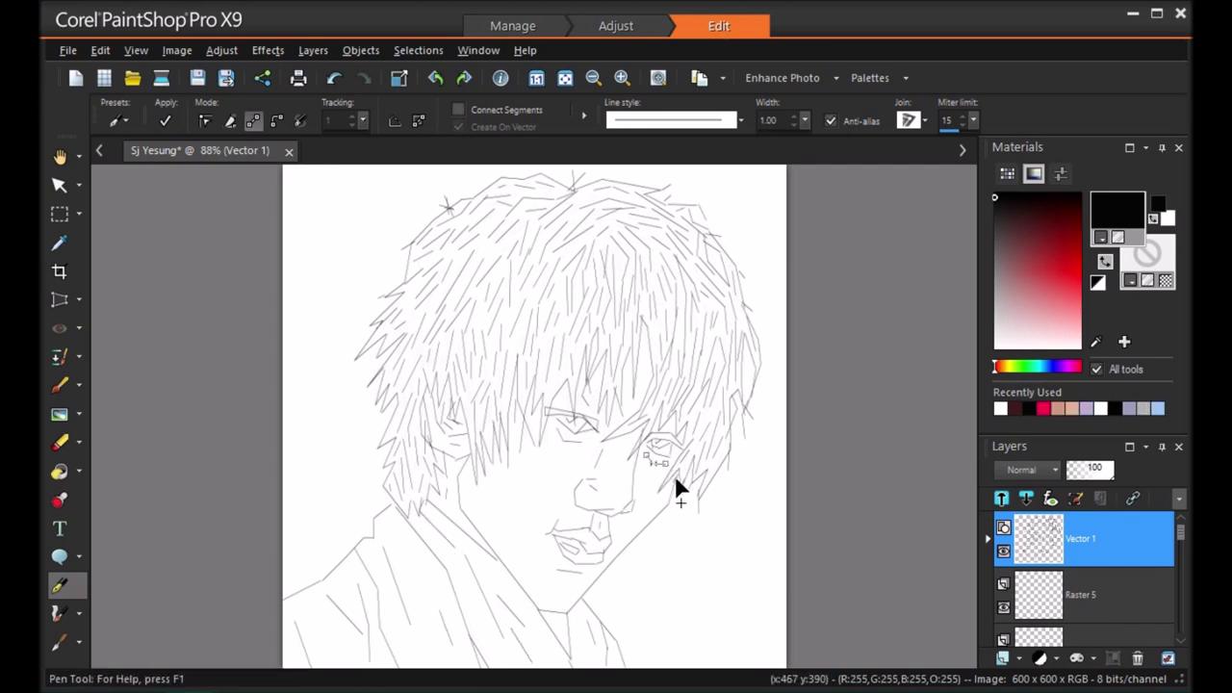
mouse_move(597, 394)
left_mouse_down()
mouse_move(587, 376)
mouse_move(597, 399)
mouse_move(652, 410)
left_mouse_up()
left_click(333, 79)
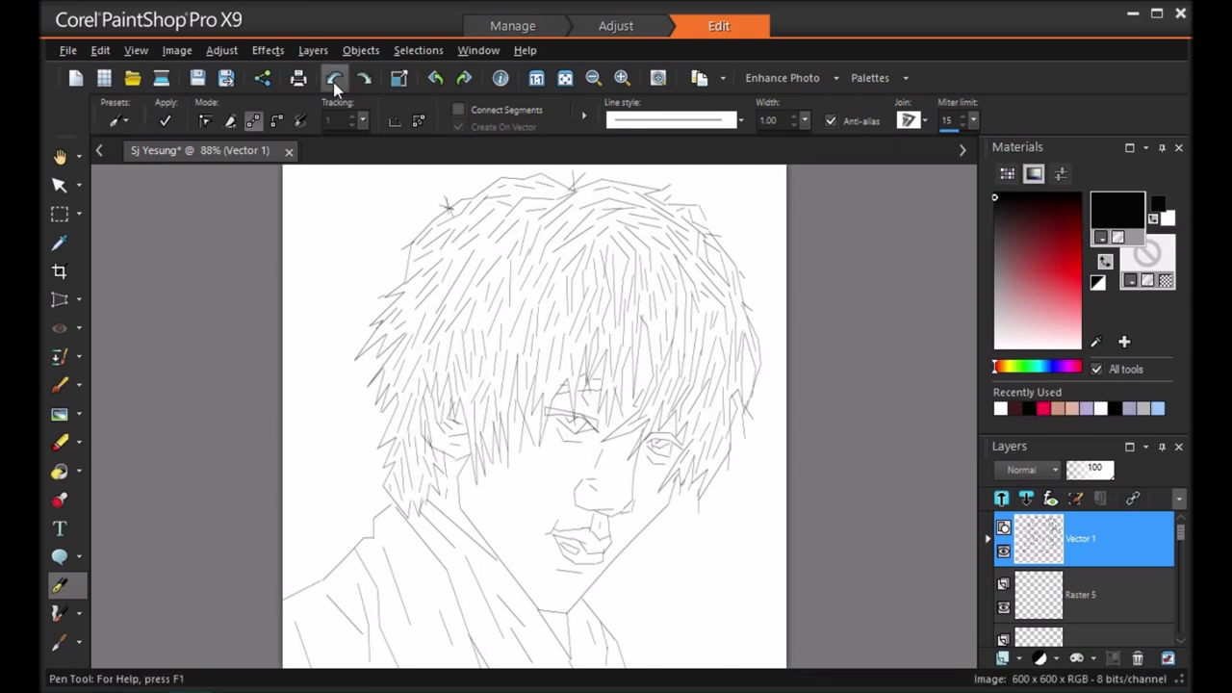
Add short finishing lines around the right eye and along the left edge of the neck.
mouse_move(680, 426)
left_mouse_down()
mouse_move(660, 426)
mouse_move(685, 442)
left_mouse_up()
left_click_drag(503, 560, 535, 604)
mouse_move(662, 459)
left_mouse_down()
mouse_move(679, 451)
mouse_move(675, 471)
left_mouse_up()
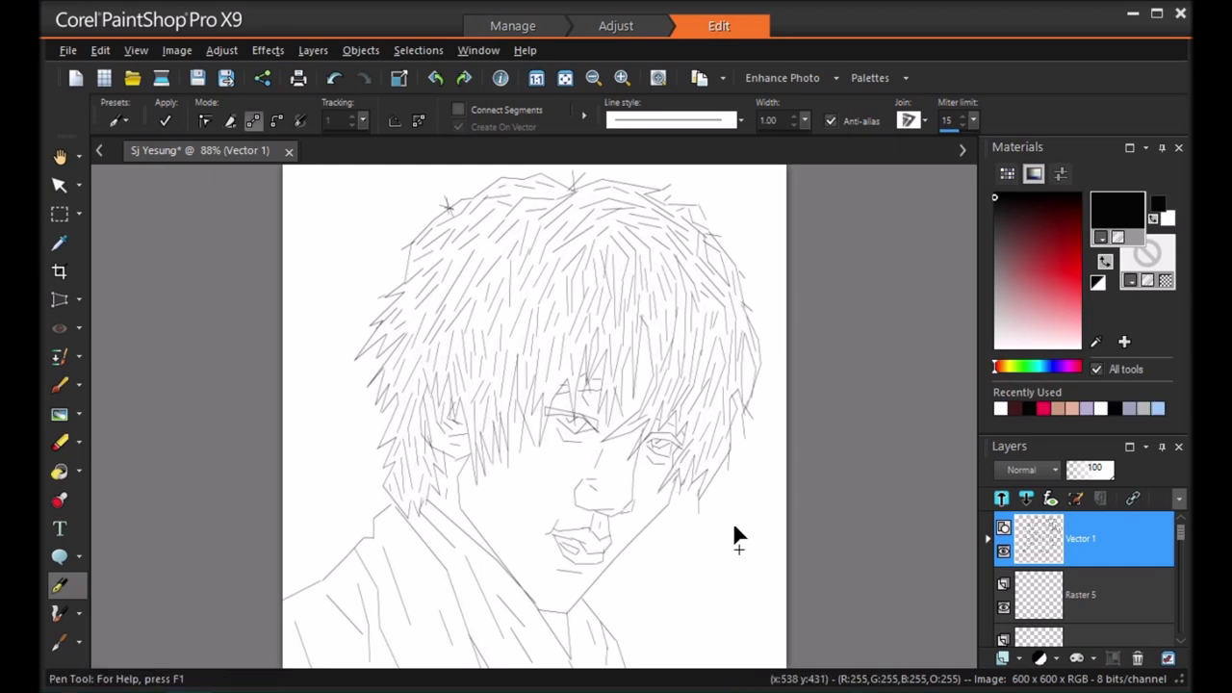